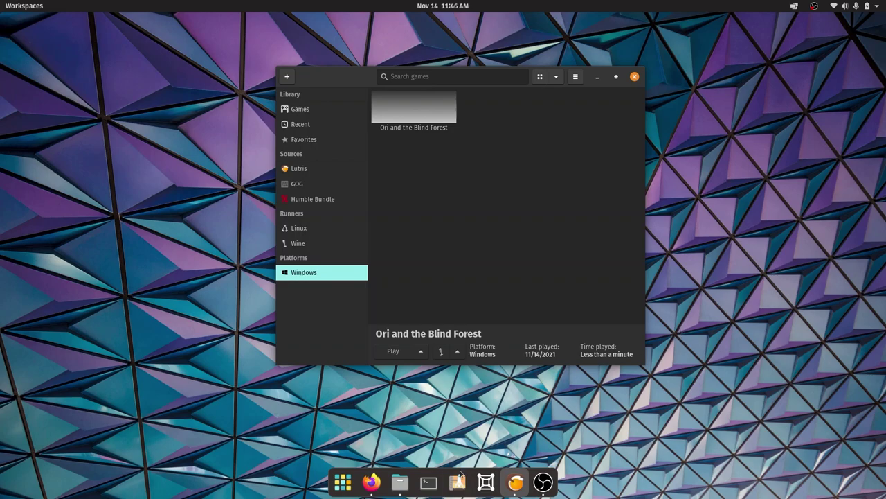
Switch to Files to view the installed game folders, and minimise the window again.
click(399, 483)
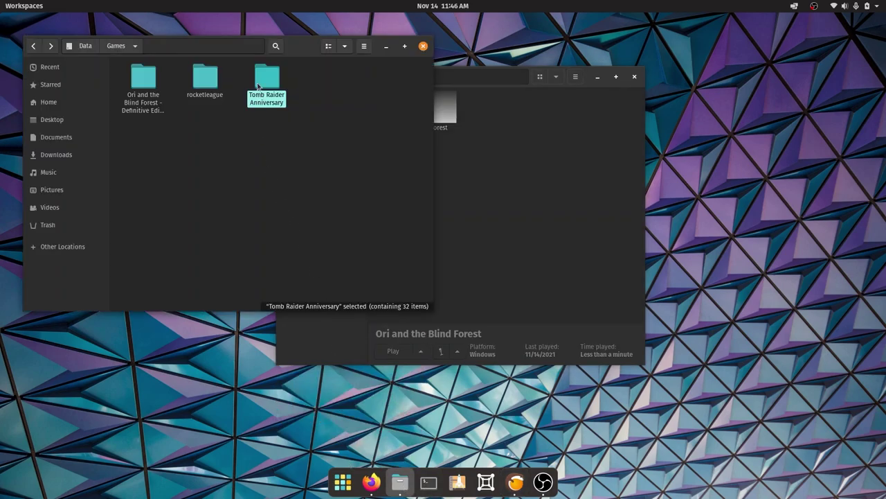
click(386, 46)
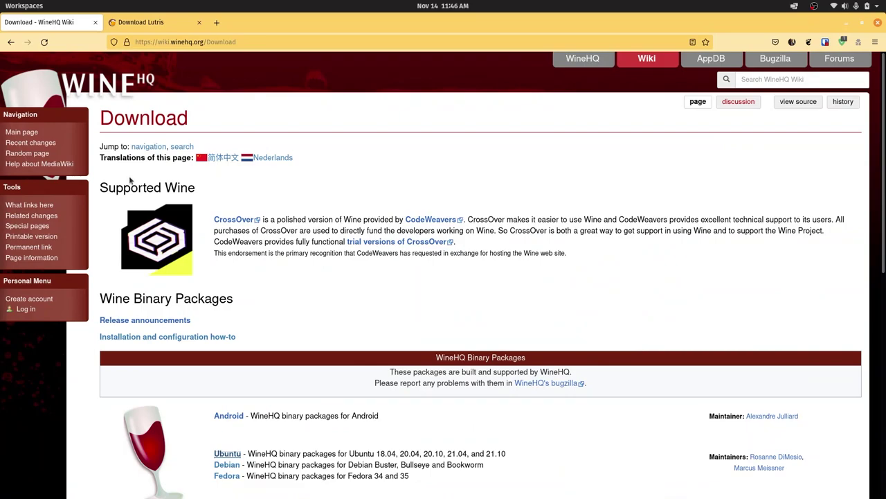
Open the Ubuntu page from the WineHQ binary packages list and find its package installation instructions.
scroll(230, 251, down, 2)
scroll(230, 250, down, 4)
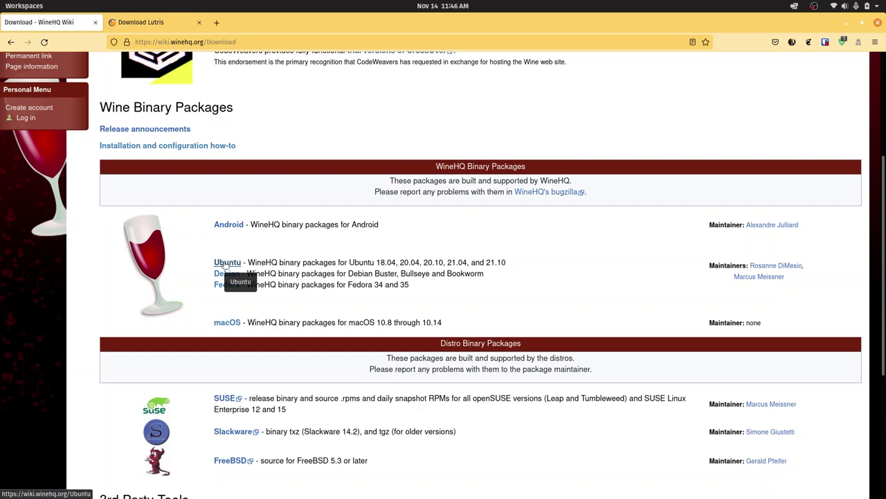
click(226, 264)
scroll(279, 305, down, 4)
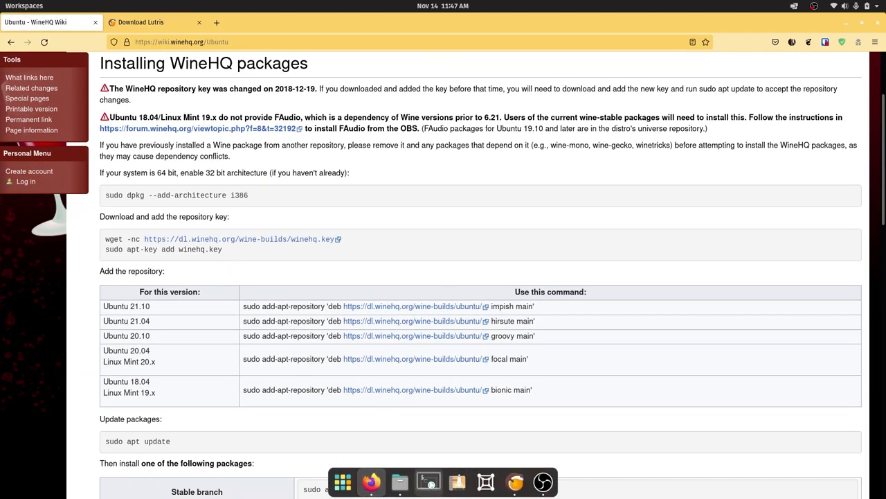
Open a terminal and tile it on one half of the screen with the browser on the other half.
click(429, 481)
key(super+Left)
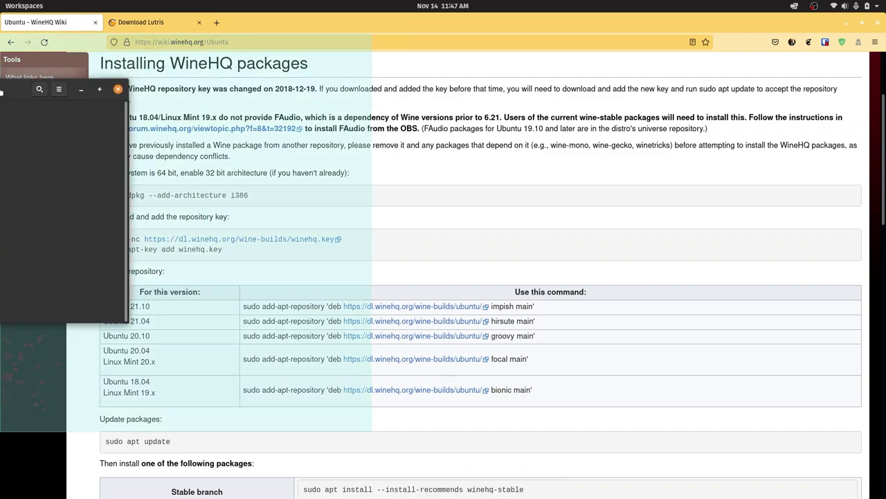
click(491, 24)
key(super+Right)
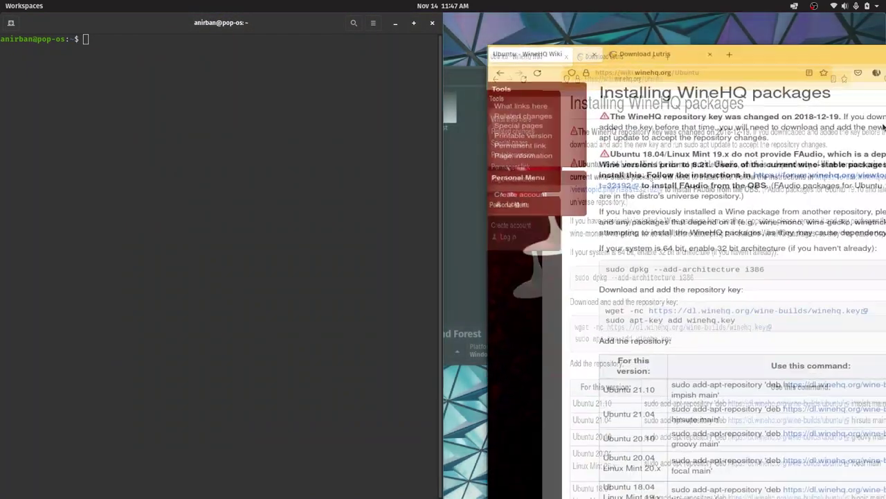
Review the WineHQ commands for enabling the i386 architecture, adding the Ubuntu 21.04 repository and installing the winehq-devel package.
scroll(621, 200, down, 3)
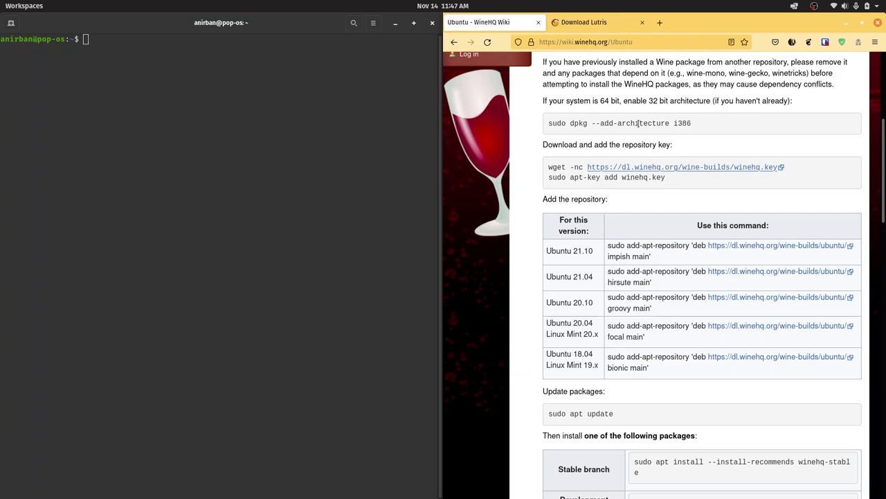
drag(699, 124, 546, 131)
click(547, 132)
drag(608, 272, 655, 284)
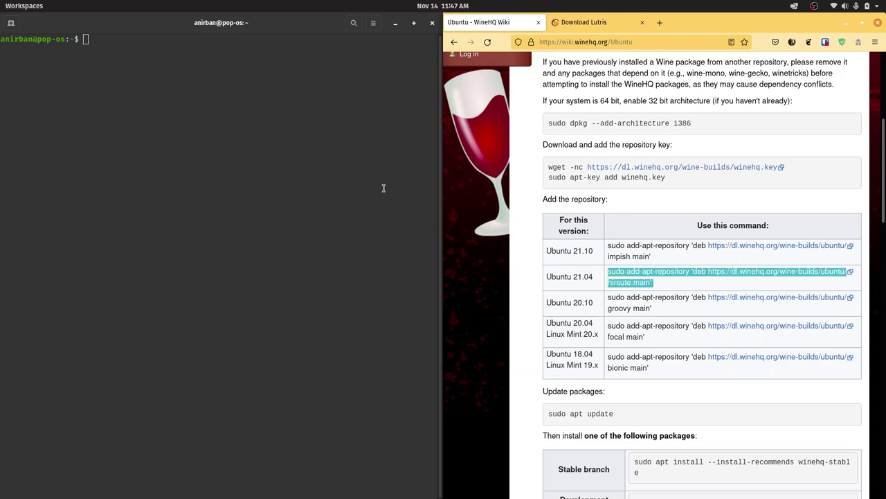
click(339, 161)
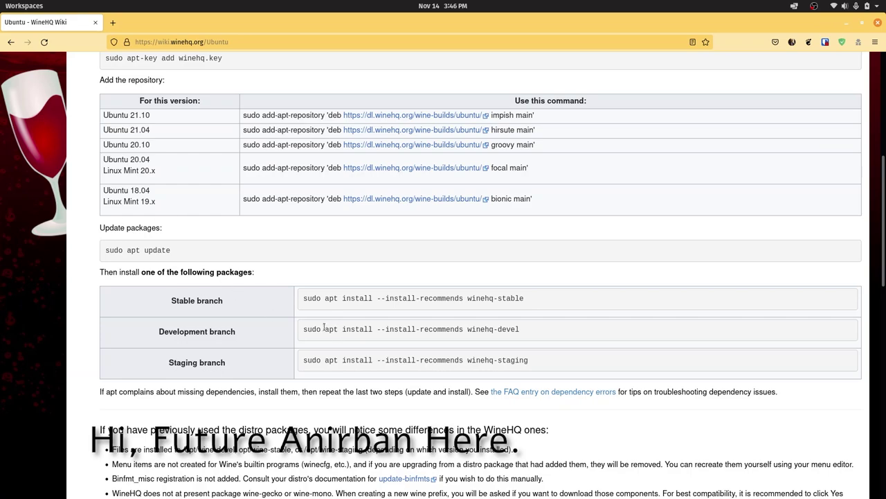
drag(302, 330, 536, 334)
click(536, 334)
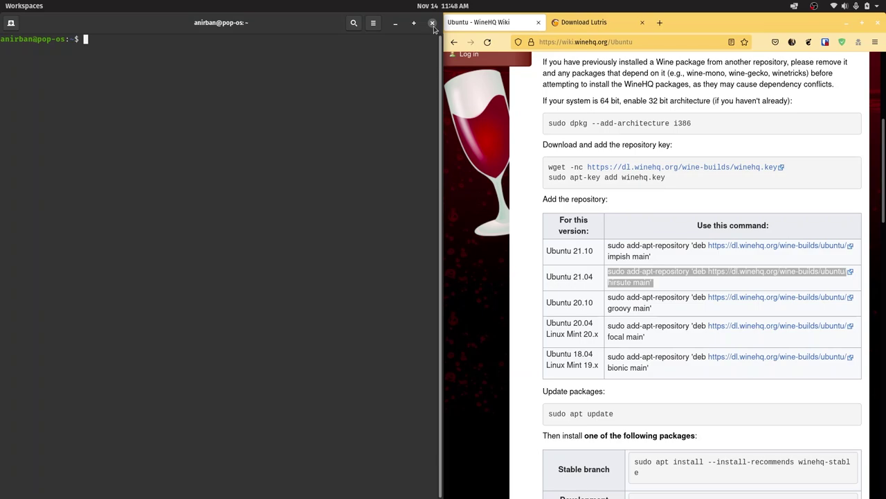
Review the Lutris download page's Pop!_OS and Ubuntu commands for adding the PPA, updating packages and installing Lutris.
click(585, 22)
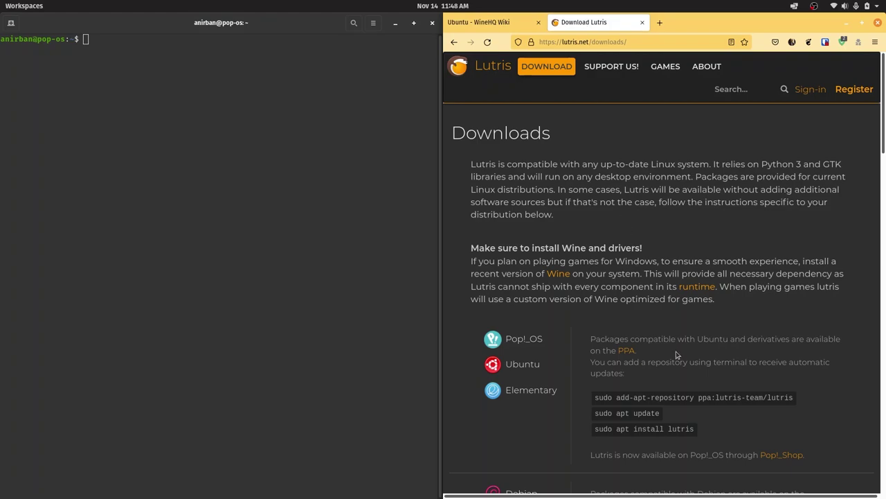
scroll(658, 339, down, 3)
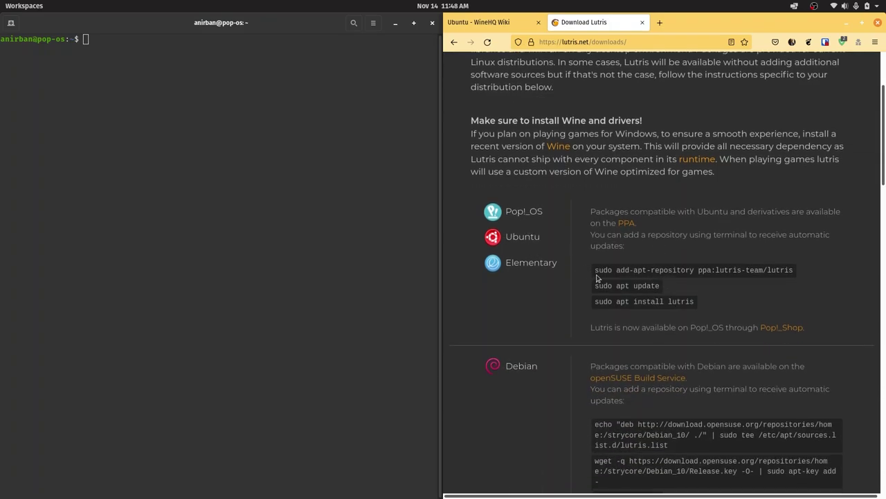
drag(594, 269, 797, 276)
click(696, 288)
drag(594, 302, 696, 303)
click(697, 303)
drag(661, 286, 597, 284)
click(676, 294)
Recheck the WineHQ and Lutris pages, and close the terminal and the browser.
click(500, 22)
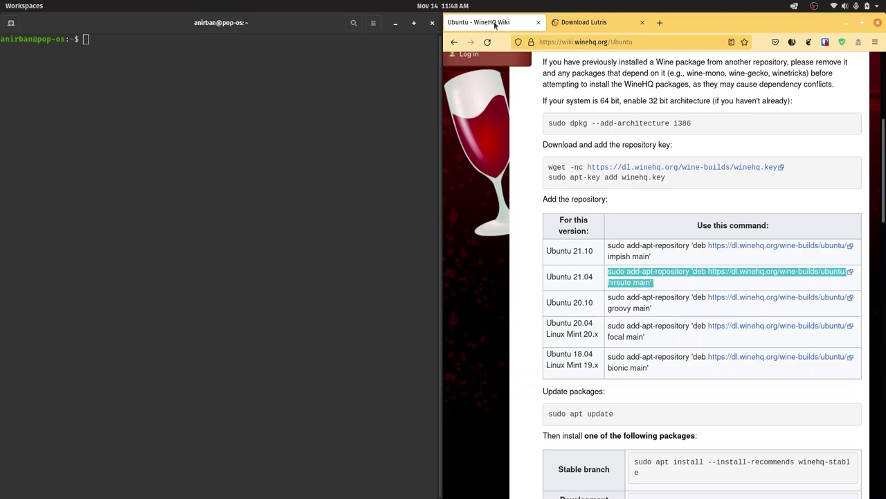
click(617, 22)
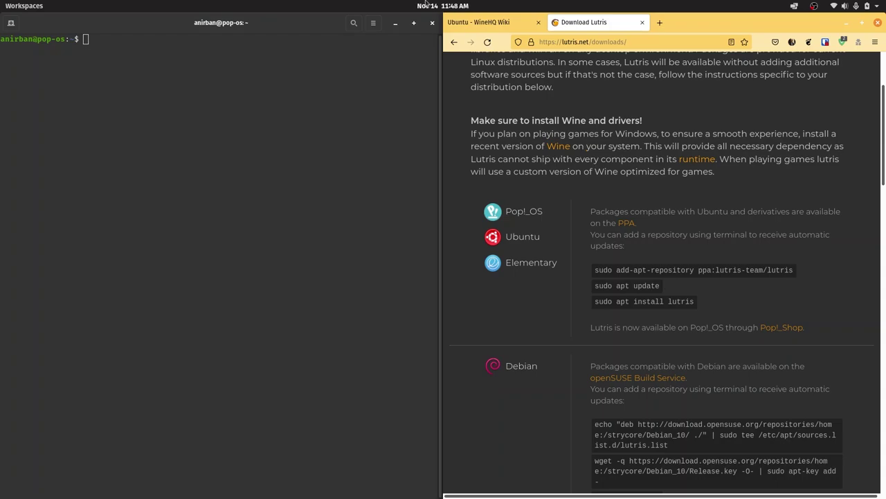
click(432, 23)
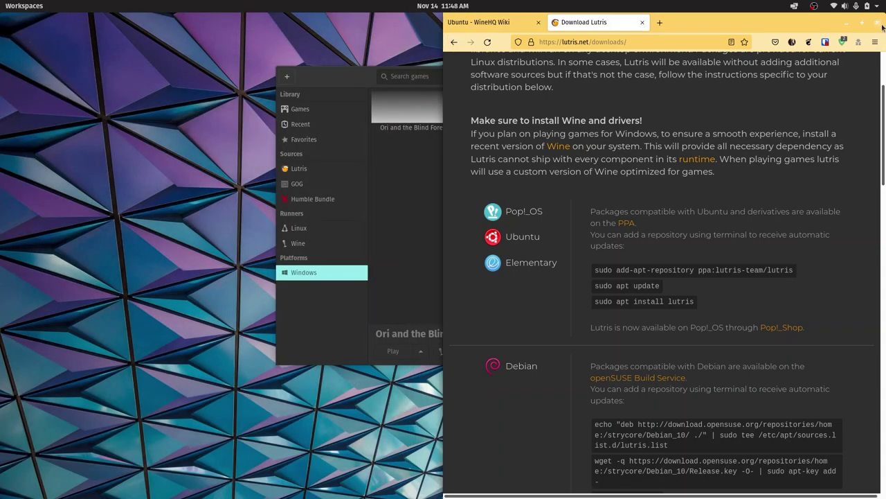
click(878, 22)
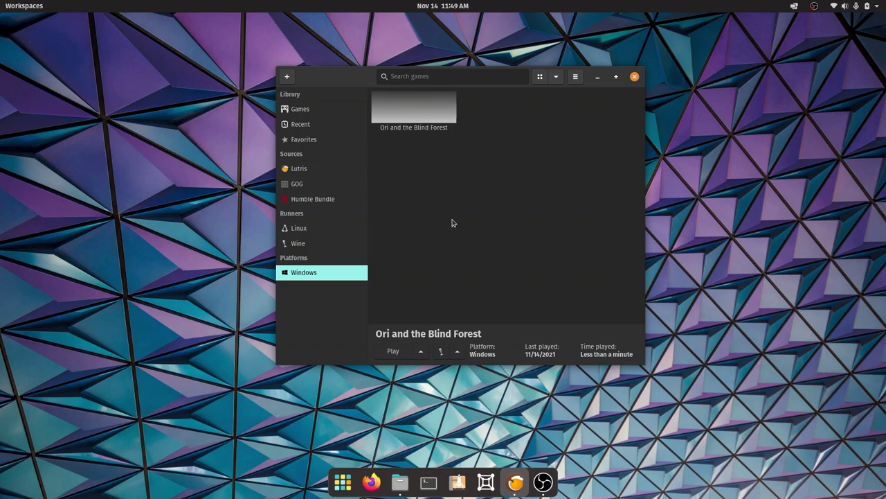
Open the Wine runner's version manager and look through the available Wine versions.
mouse_move(323, 247)
click(350, 244)
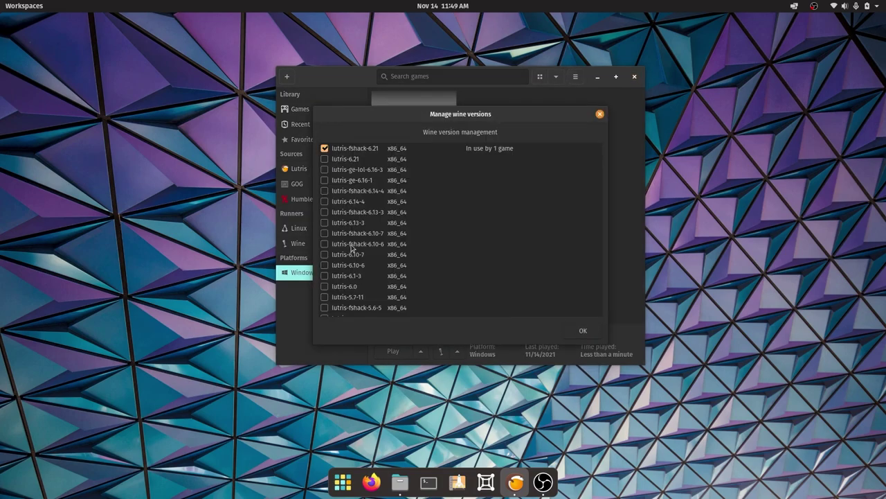
scroll(369, 233, down, 5)
scroll(370, 233, up, 5)
Try ticking Wine version lutris-fshack-6.14-4, clear it again and close the Wine version manager.
click(325, 191)
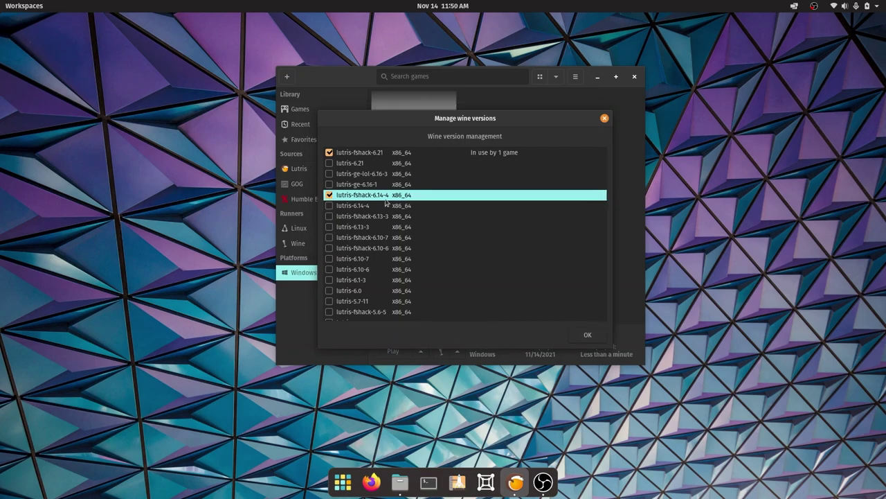
click(331, 196)
click(369, 157)
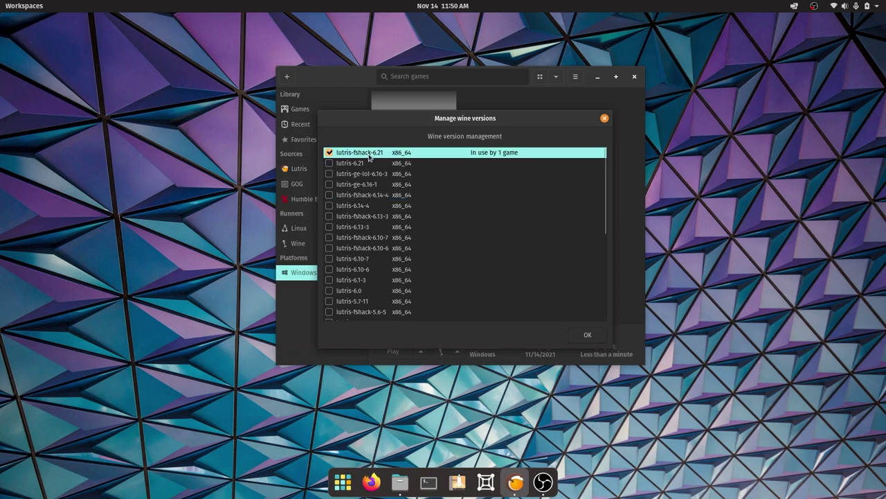
click(588, 336)
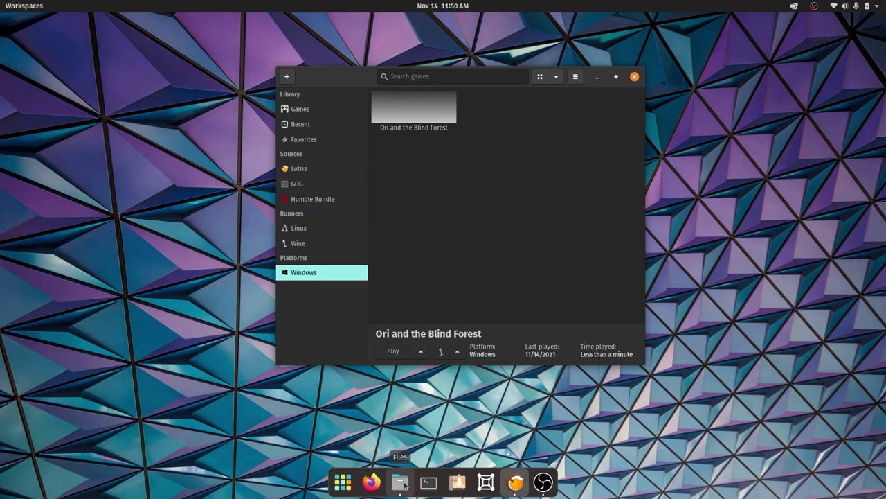
After checking the game's folder in Files, add a new Lutris game named Tomb Raider Anniversary with the Wine (Runs Windows games) runner.
click(406, 485)
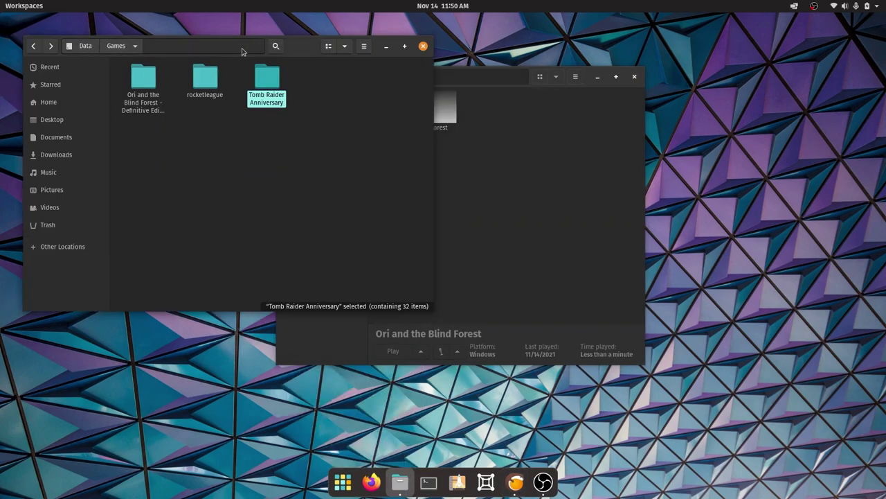
click(386, 46)
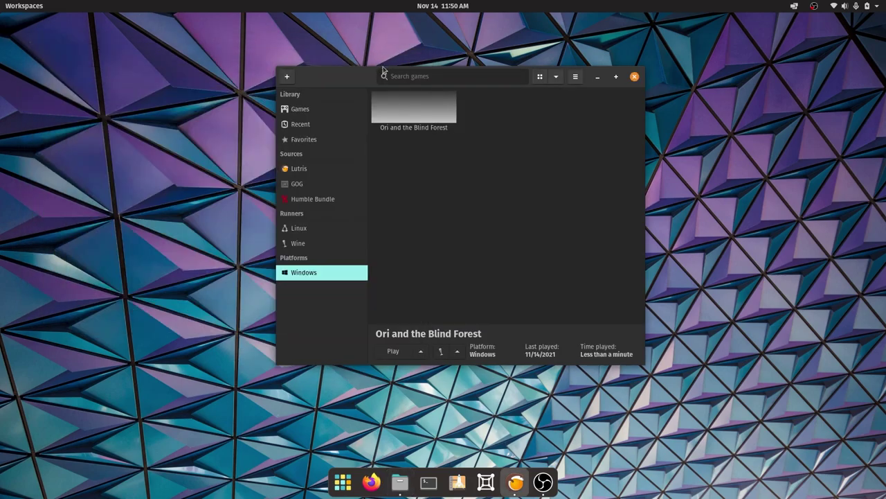
click(287, 78)
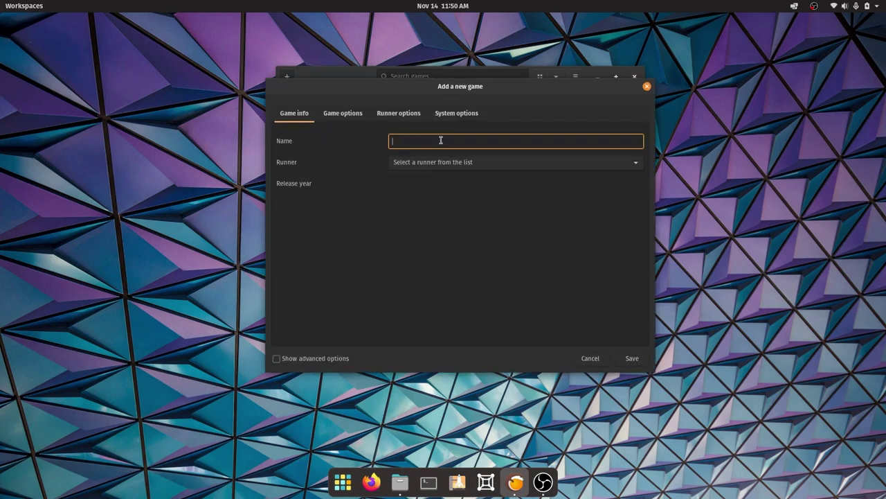
text(Tomb Raider Anniversary)
click(440, 166)
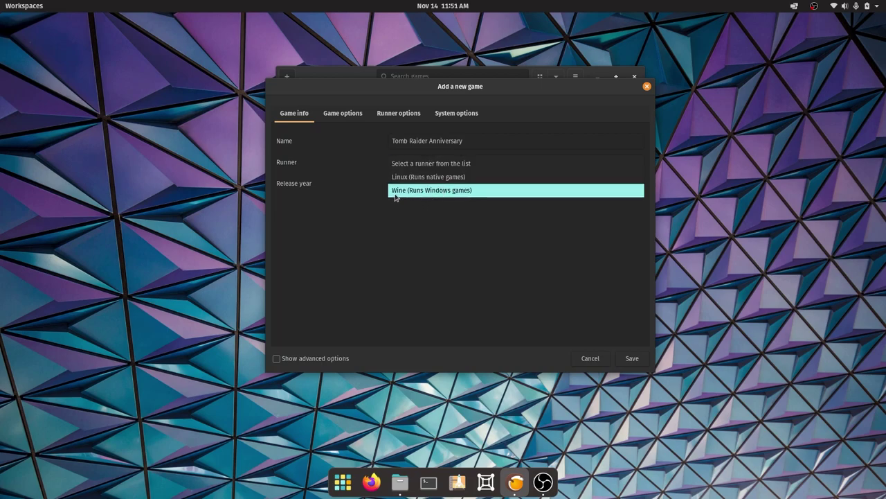
click(476, 191)
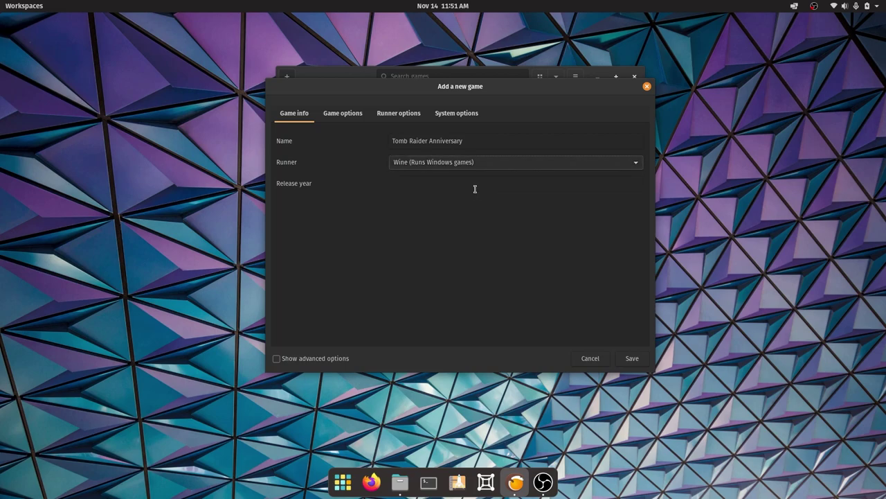
Set the game's executable to tra.exe from the Tomb Raider Anniversary folder inside Games on the data drive.
click(347, 116)
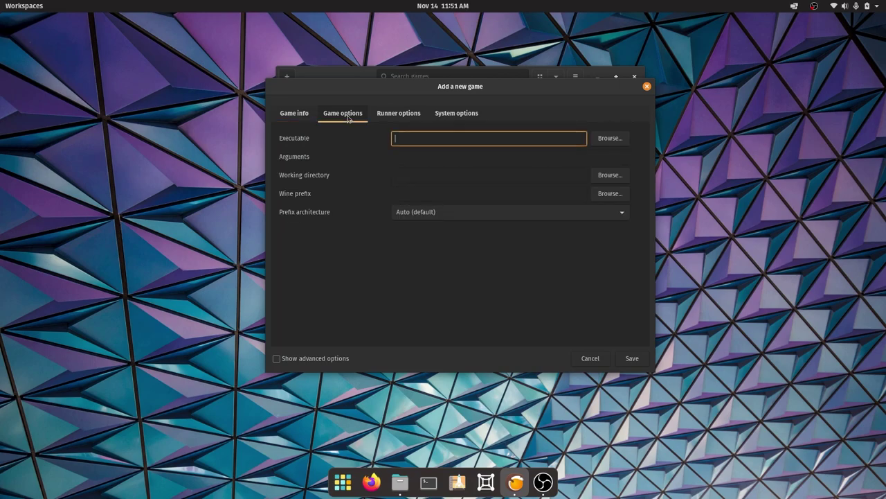
click(608, 143)
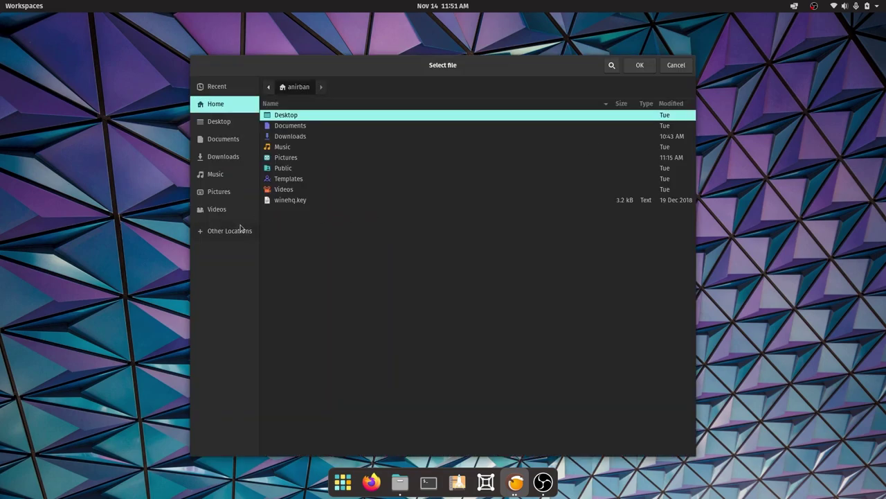
click(226, 237)
click(300, 148)
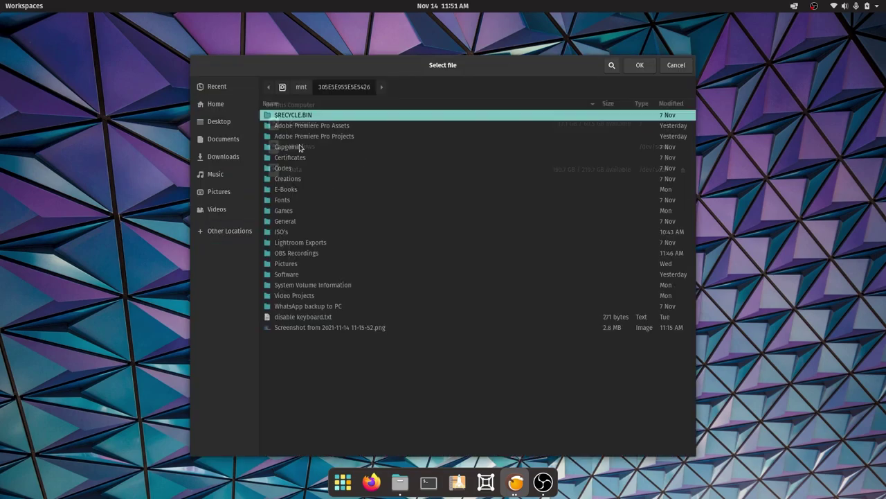
double_click(274, 213)
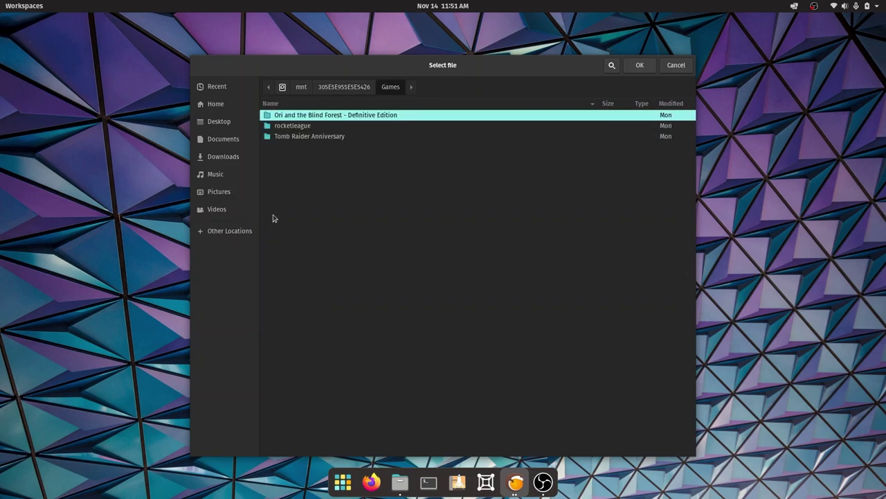
double_click(293, 138)
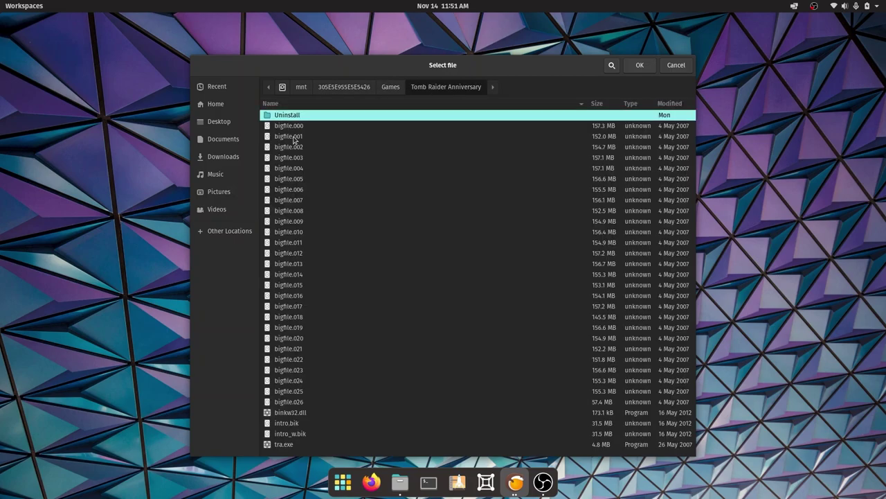
click(271, 446)
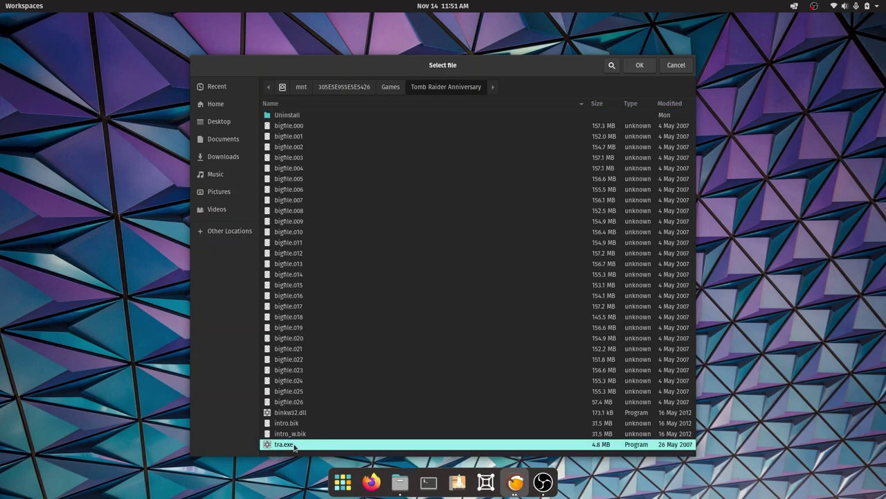
click(640, 66)
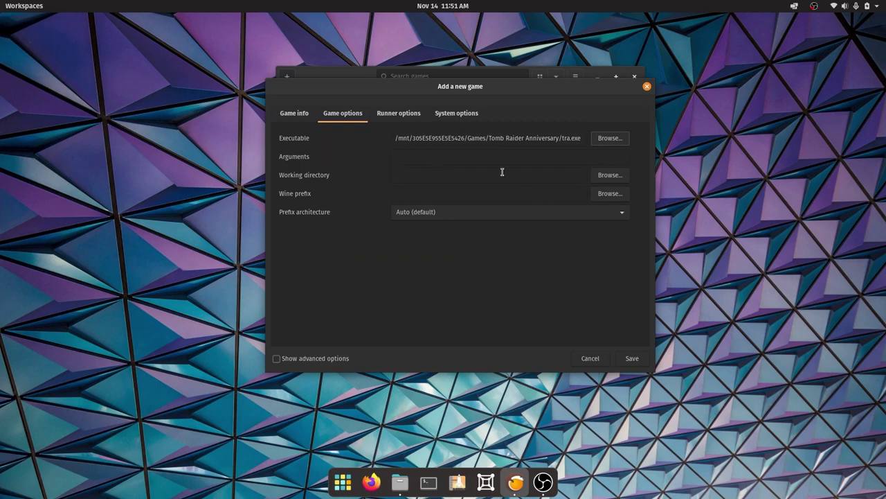
Choose lutris-fshack-6.21-x86_64 (default) as the Wine version in the game's runner options.
click(392, 115)
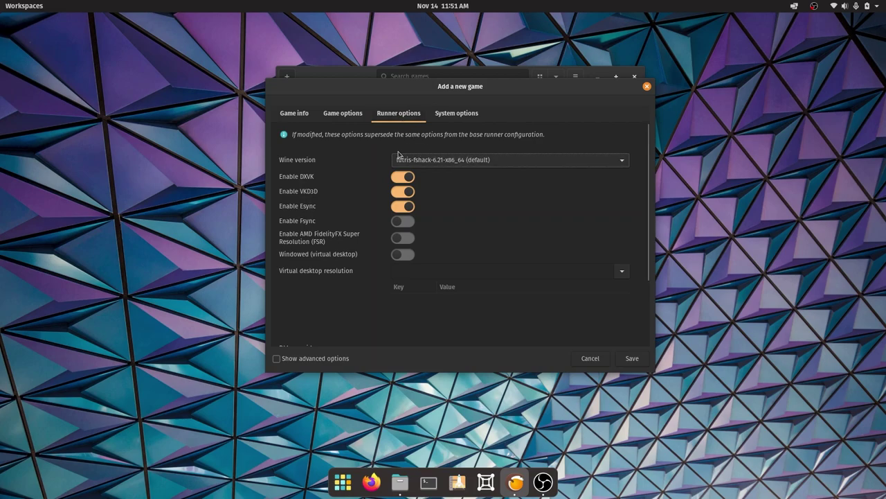
click(489, 160)
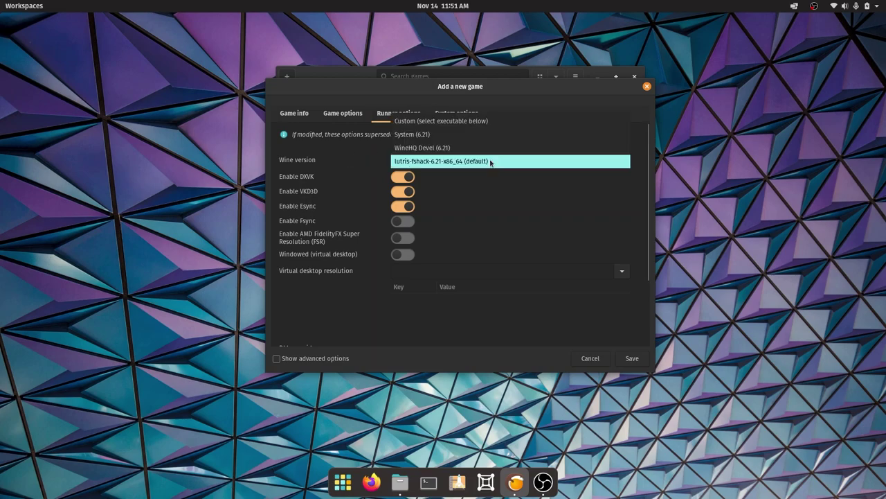
click(452, 162)
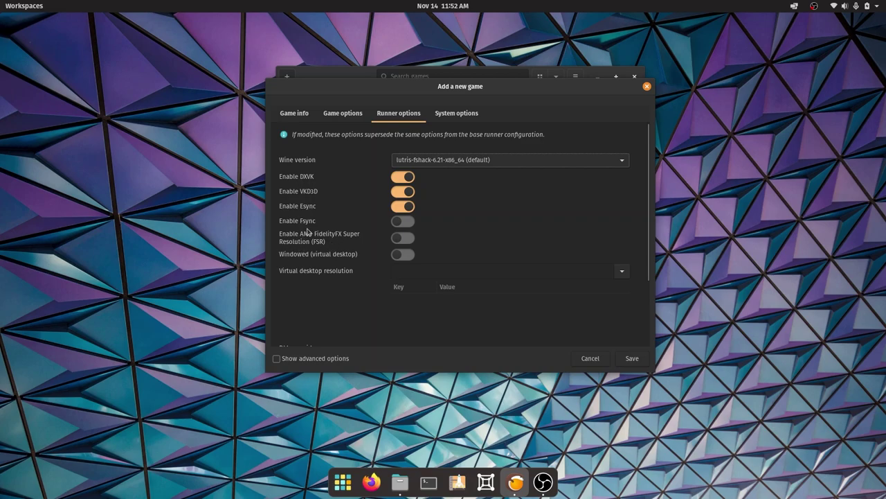
Enable AMD FidelityFX Super Resolution (FSR) in the game's runner options and check the Wine version it relies on.
mouse_move(408, 240)
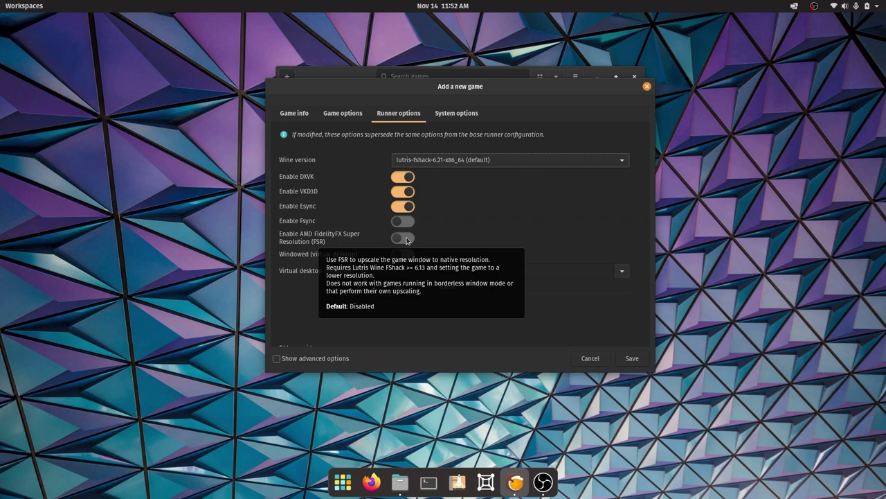
click(406, 239)
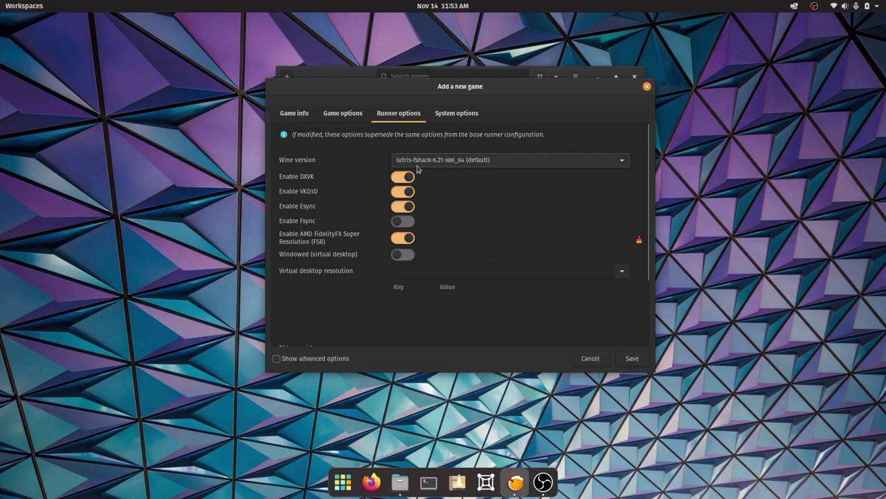
mouse_move(437, 164)
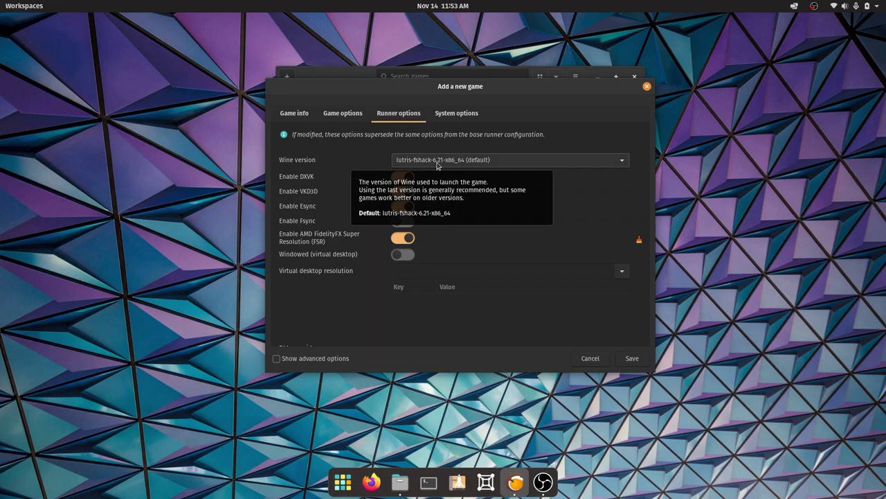
Review the new game's system options, including Feral GameMode and the default installation folder.
click(456, 114)
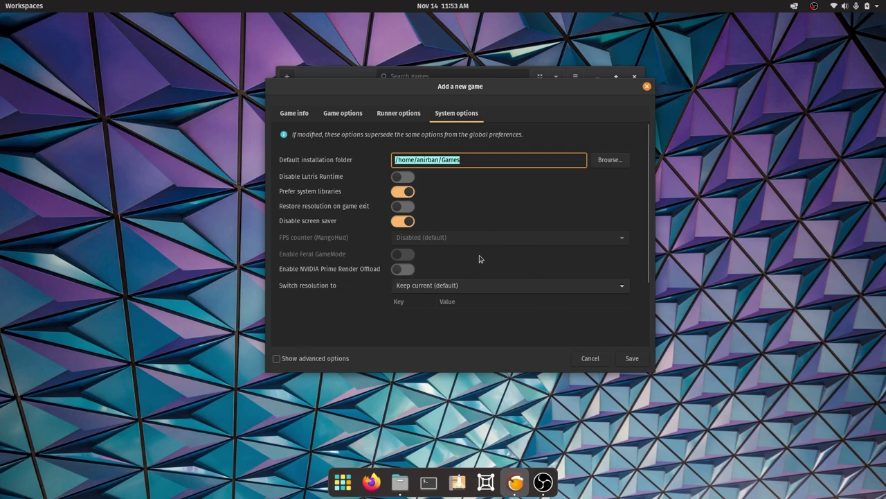
mouse_move(479, 259)
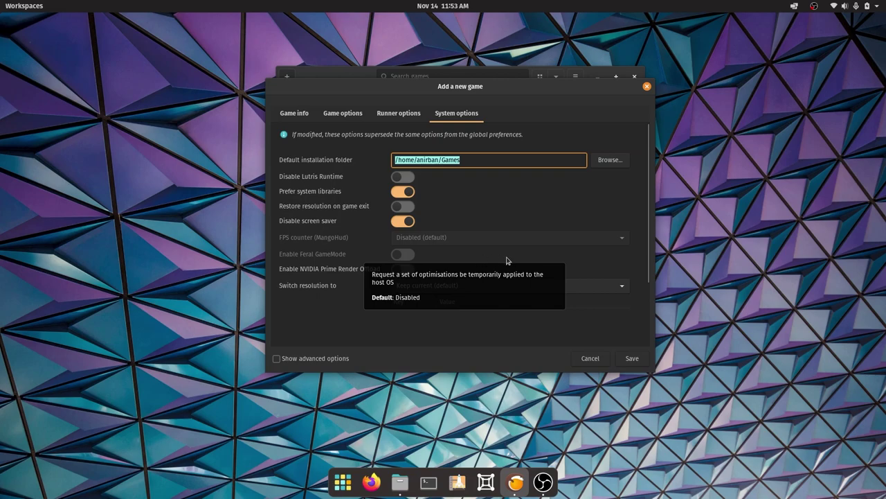
mouse_move(544, 223)
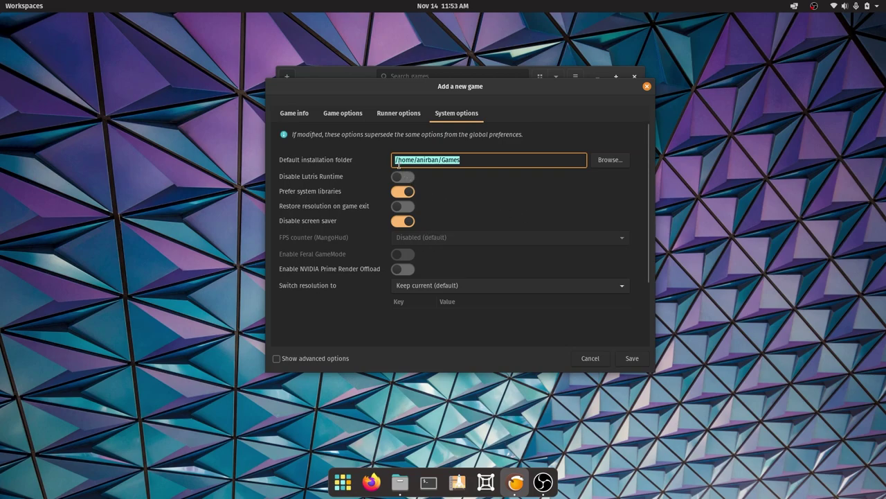
mouse_move(394, 160)
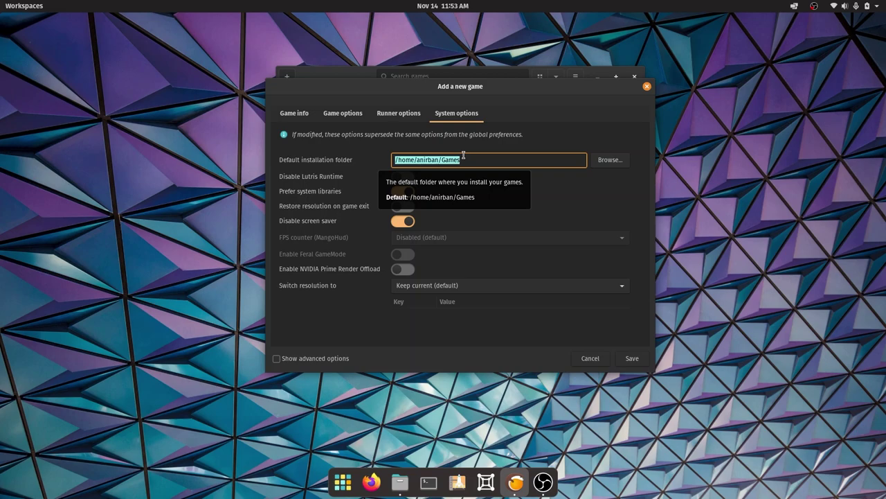
After locating tra.exe in the Tomb Raider Anniversary folder in Files, save the new game entry in Lutris.
click(400, 482)
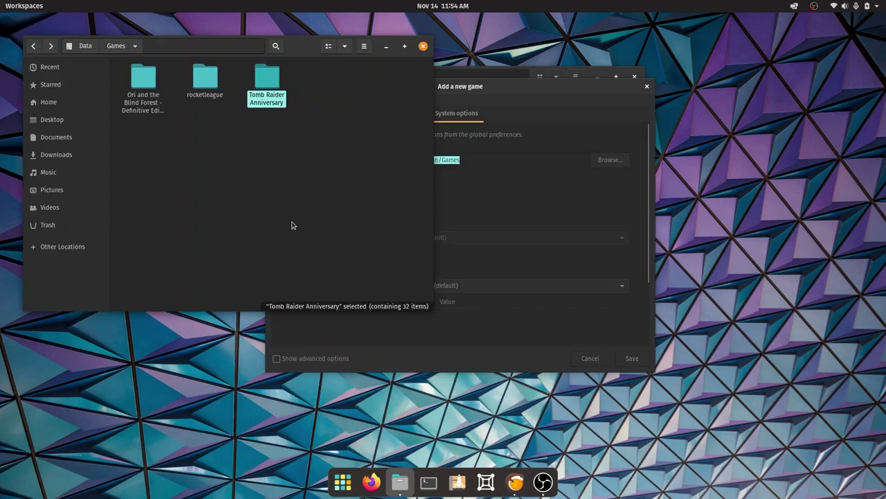
double_click(275, 76)
scroll(192, 247, down, 1)
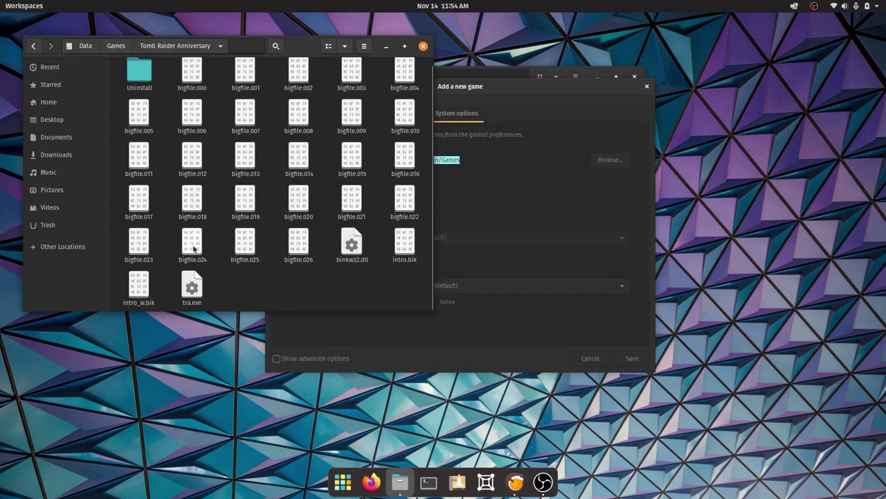
click(195, 284)
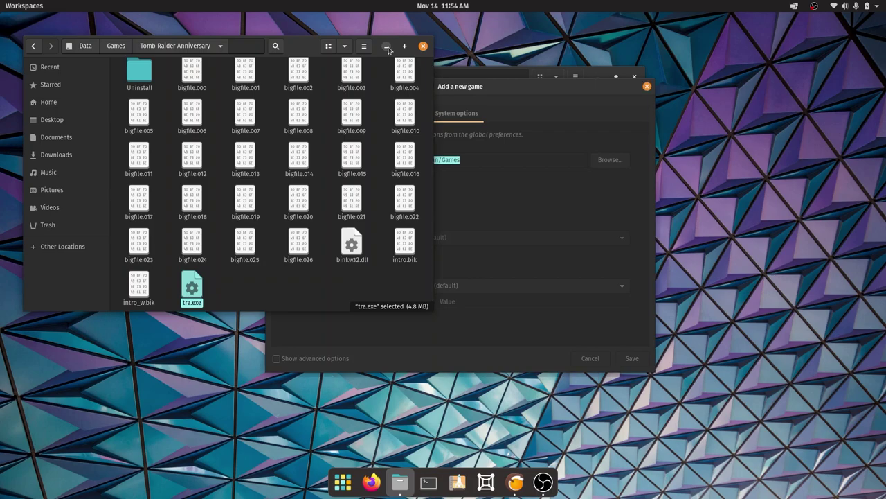
click(387, 47)
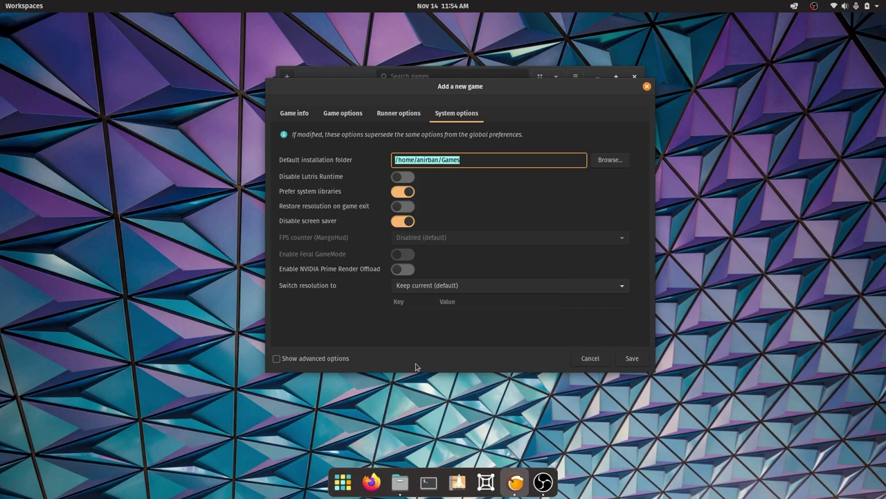
click(632, 358)
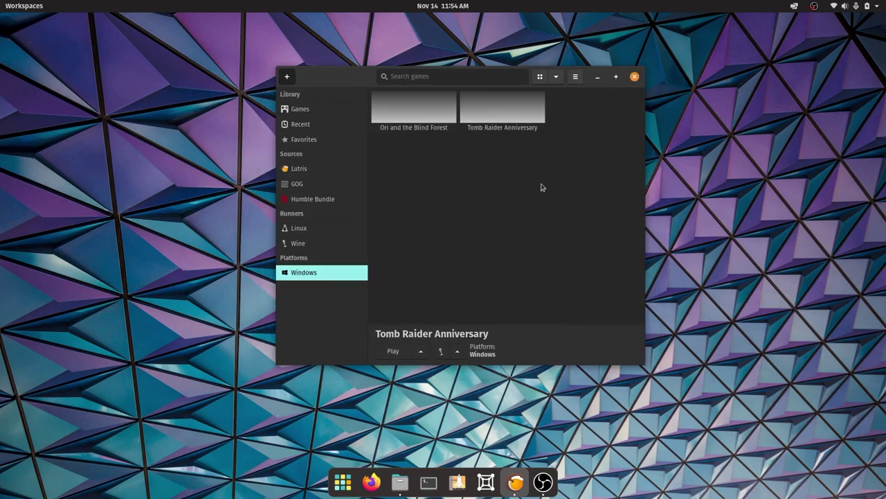
View Tomb Raider Anniversary's configuration and its custom banner image chooser, leaving both without choosing an image.
click(479, 106)
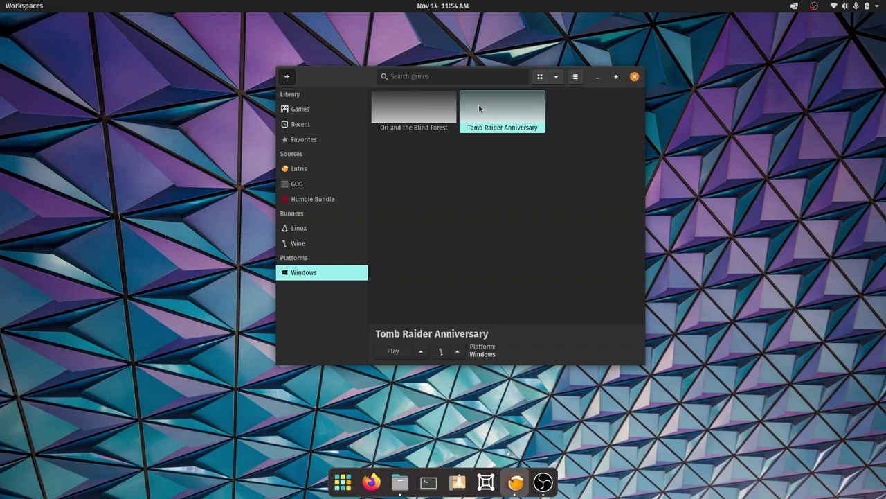
right_click(479, 104)
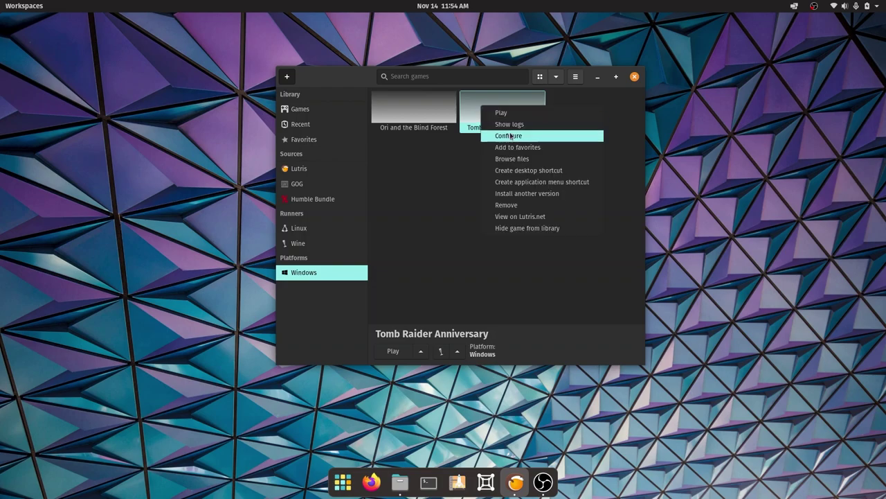
click(515, 137)
click(434, 146)
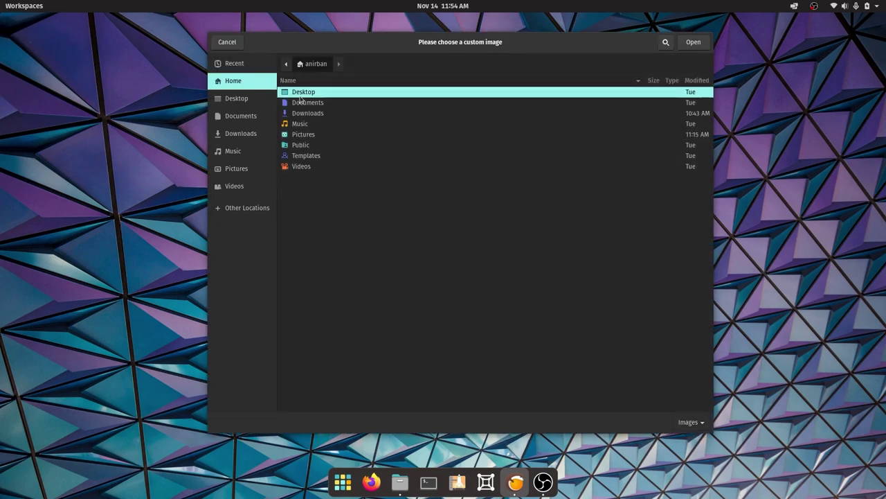
click(228, 42)
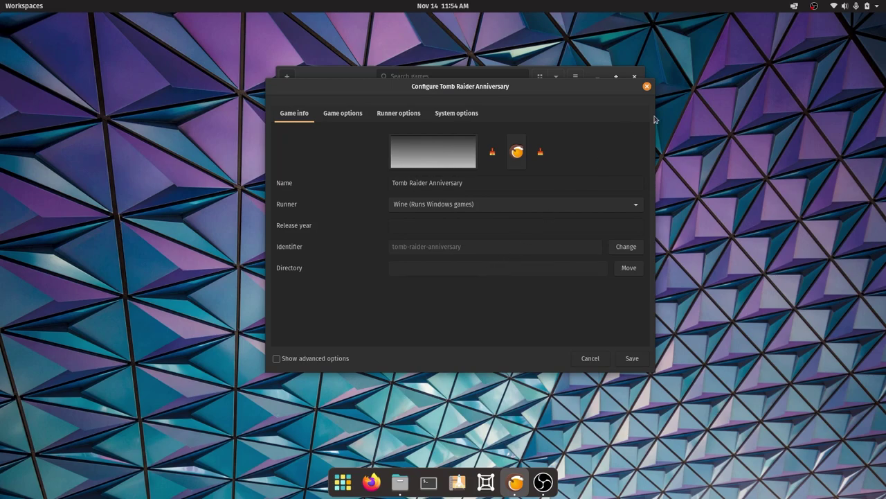
click(647, 87)
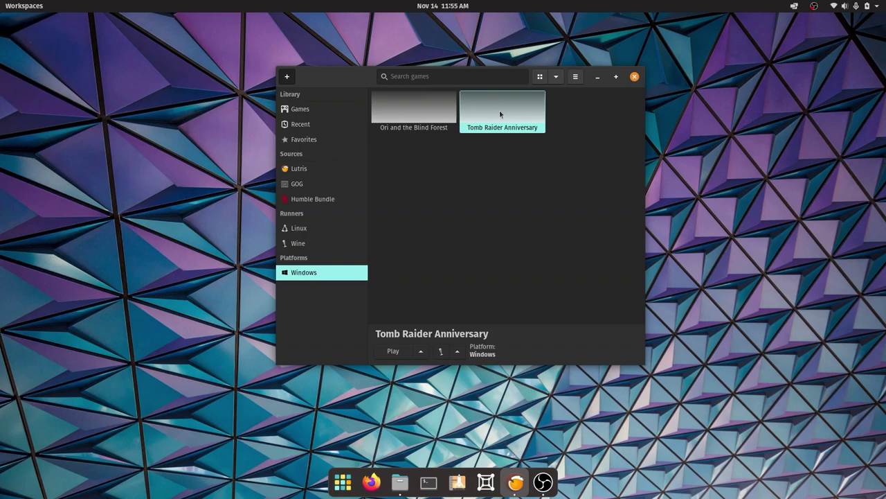
Select Tomb Raider Anniversary among the Windows games in the library and launch it.
click(399, 112)
key(Right)
click(401, 115)
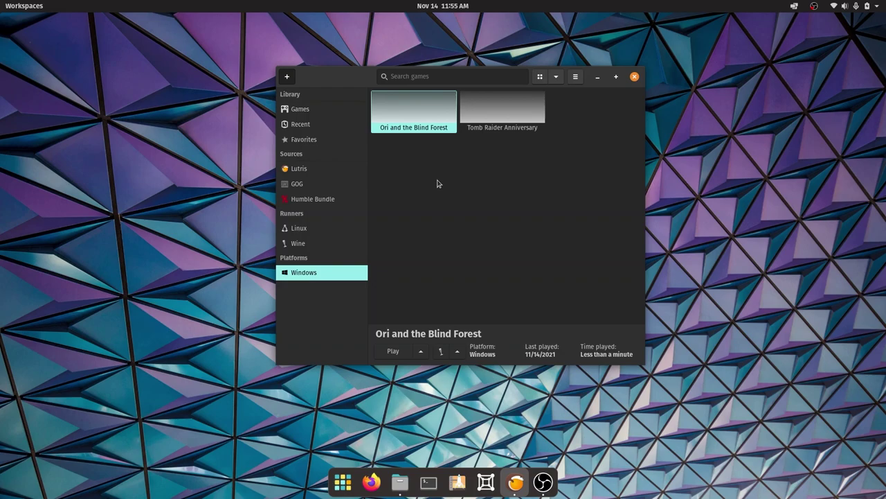
click(513, 111)
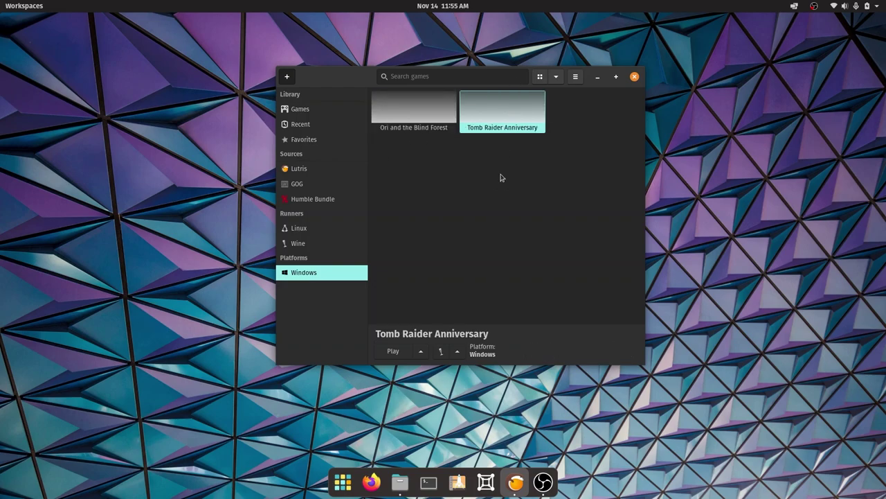
click(394, 352)
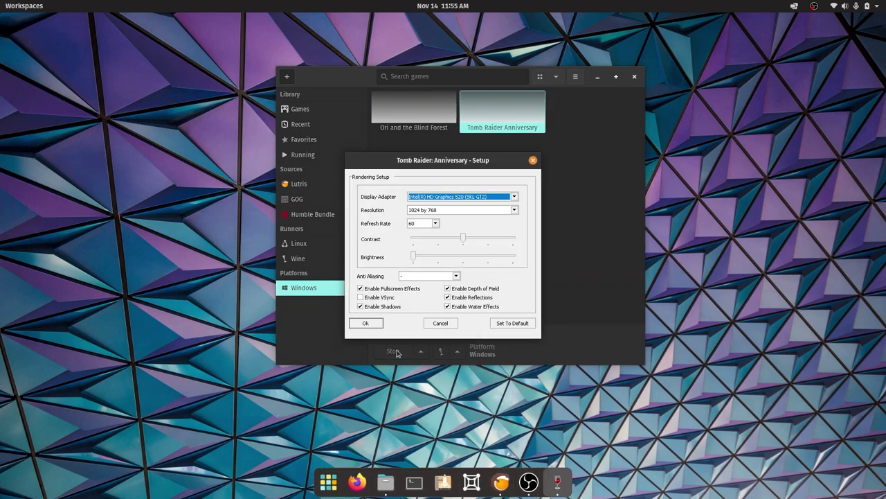
In the game's rendering setup, choose the Intel(R) HD Graphics 520 (SKL GT2) adapter, 1024 by 768 resolution and refresh rate 60.
click(515, 197)
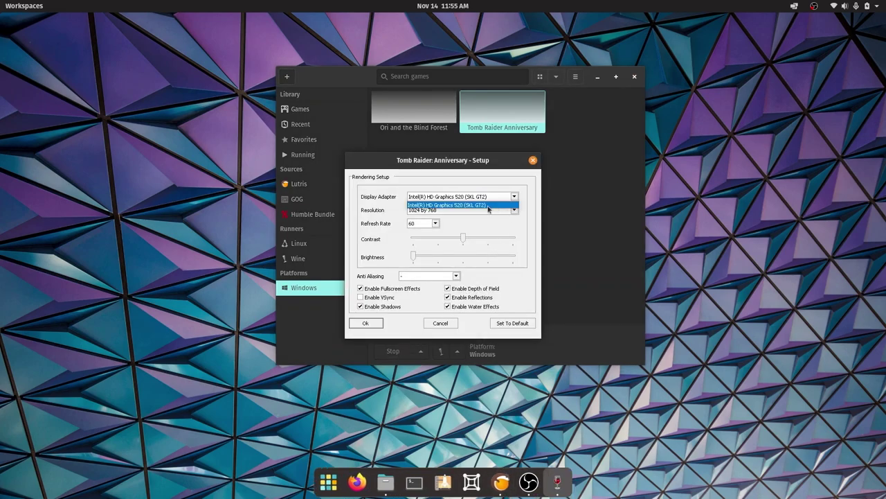
click(490, 208)
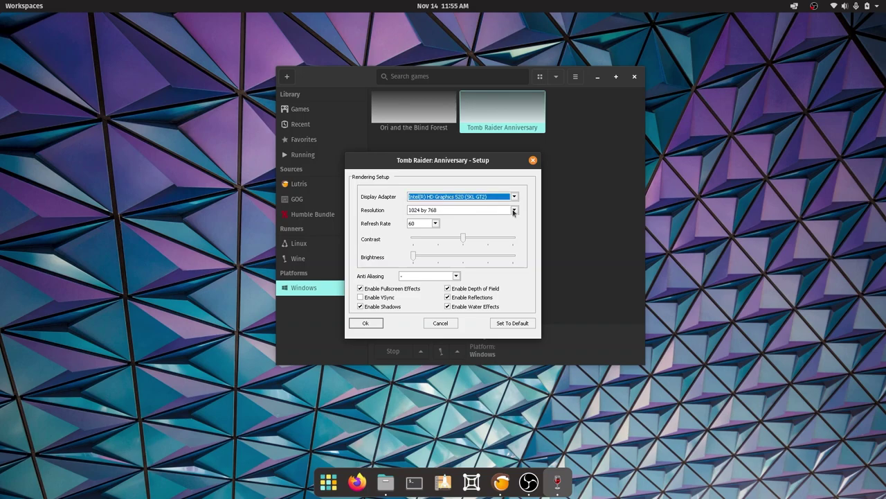
click(514, 211)
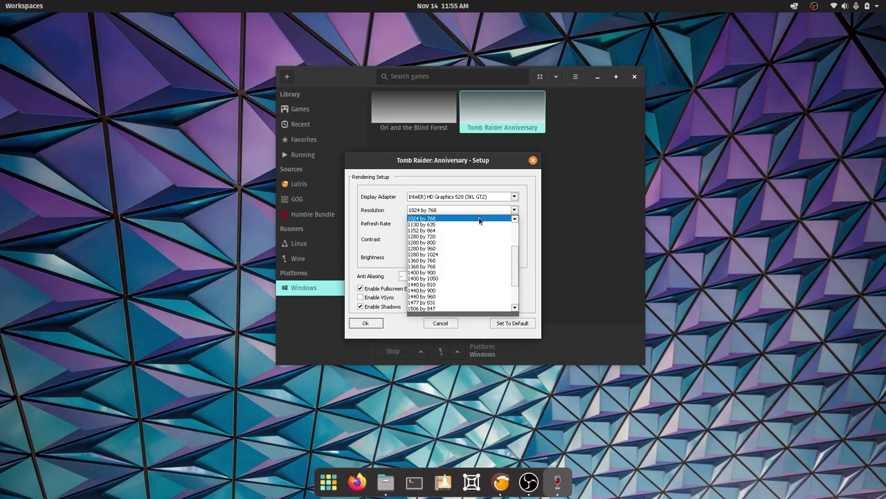
click(420, 220)
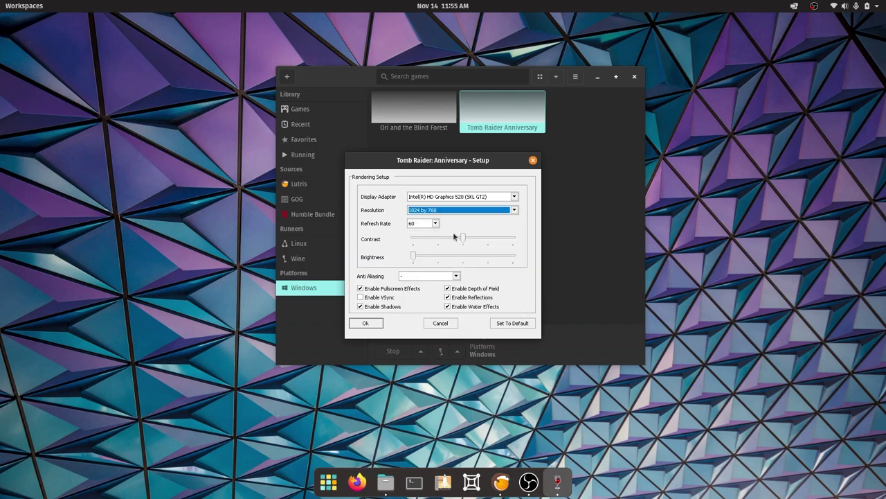
click(435, 223)
click(439, 224)
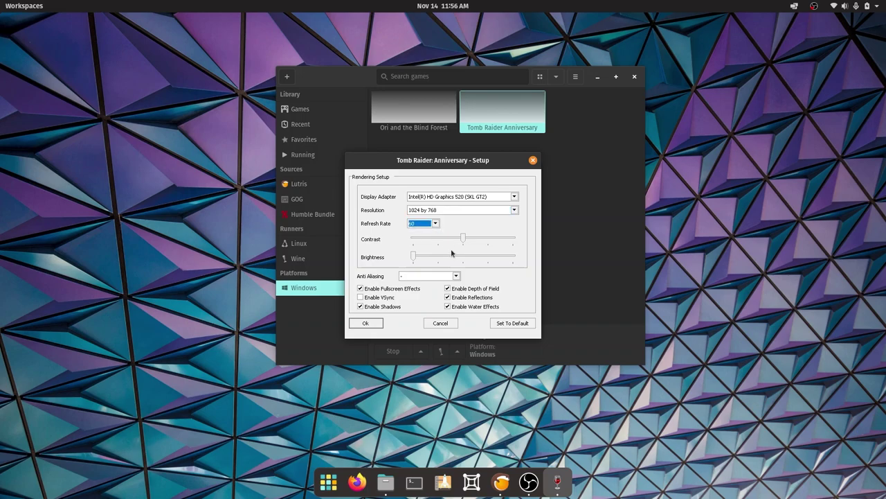
Turn off depth of field, reflections, water effects and shadows, and accept the setup to start the game.
click(447, 290)
click(447, 297)
click(447, 306)
click(362, 307)
click(367, 325)
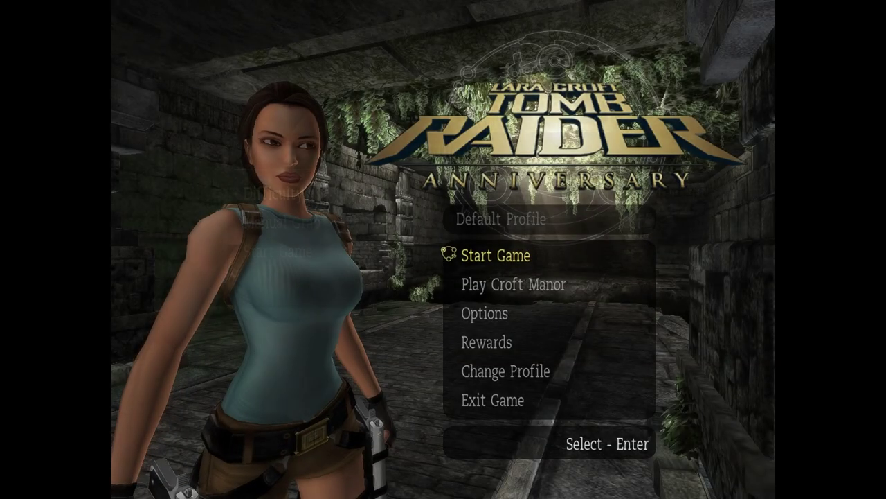
Start a game from the Tomb Raider Anniversary main menu using the default profile.
key(Return)
key(Down)
key(Down)
key(Return)
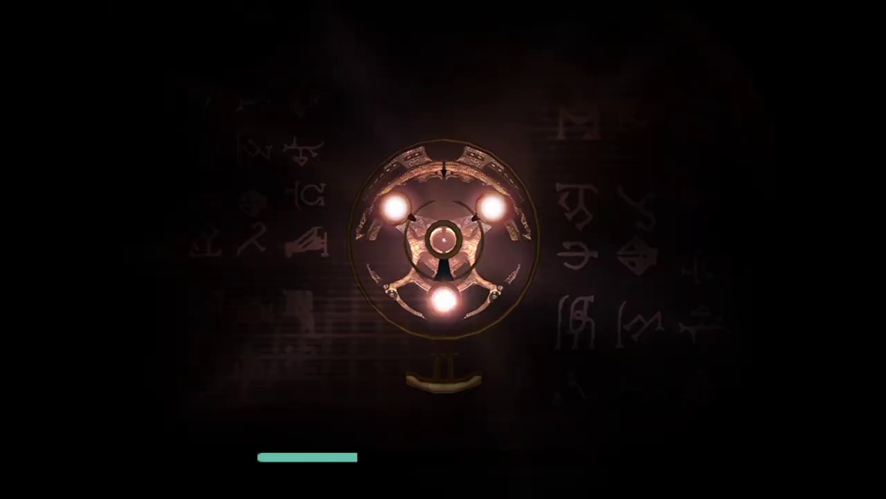
Test the gameplay by moving Lara along the stone ledge.
key(Up)
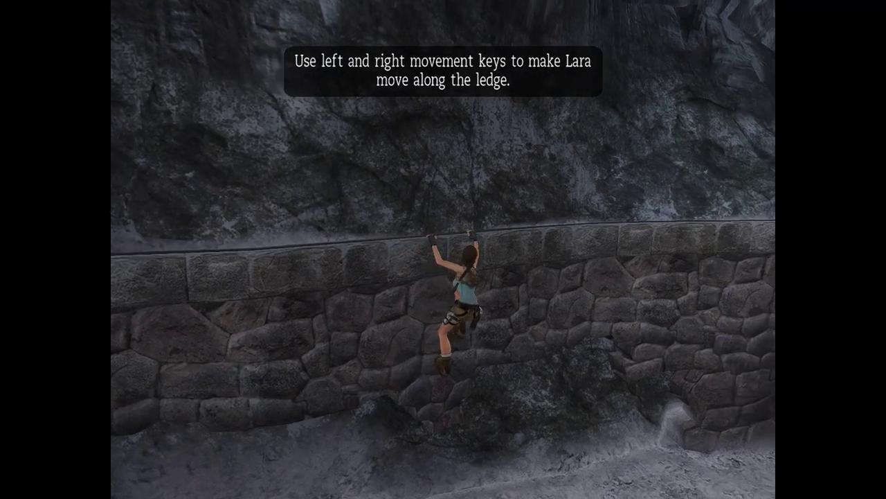
key(d)
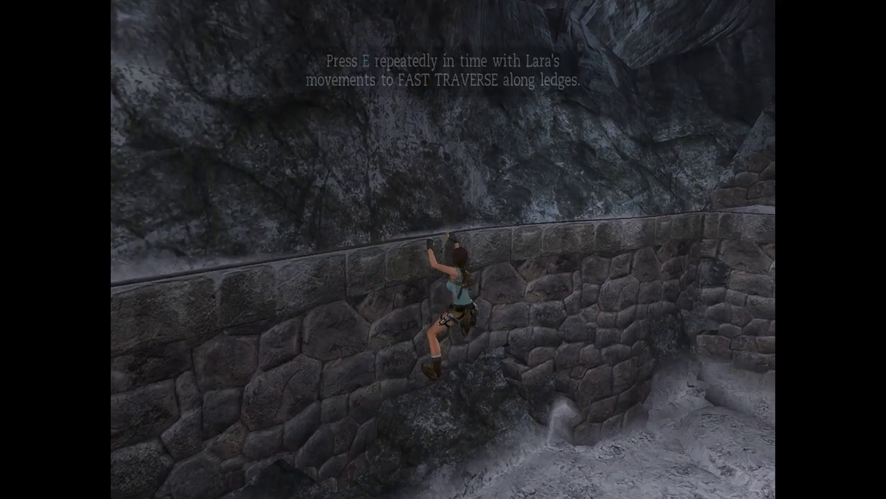
key(d)
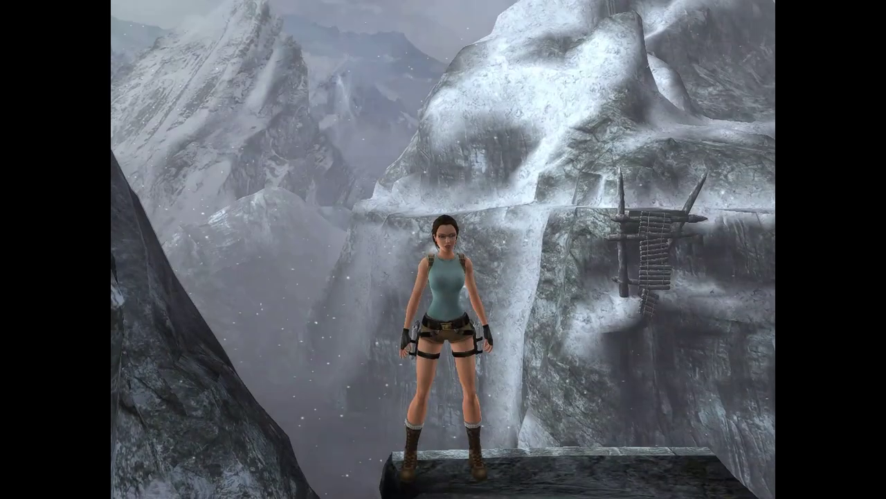